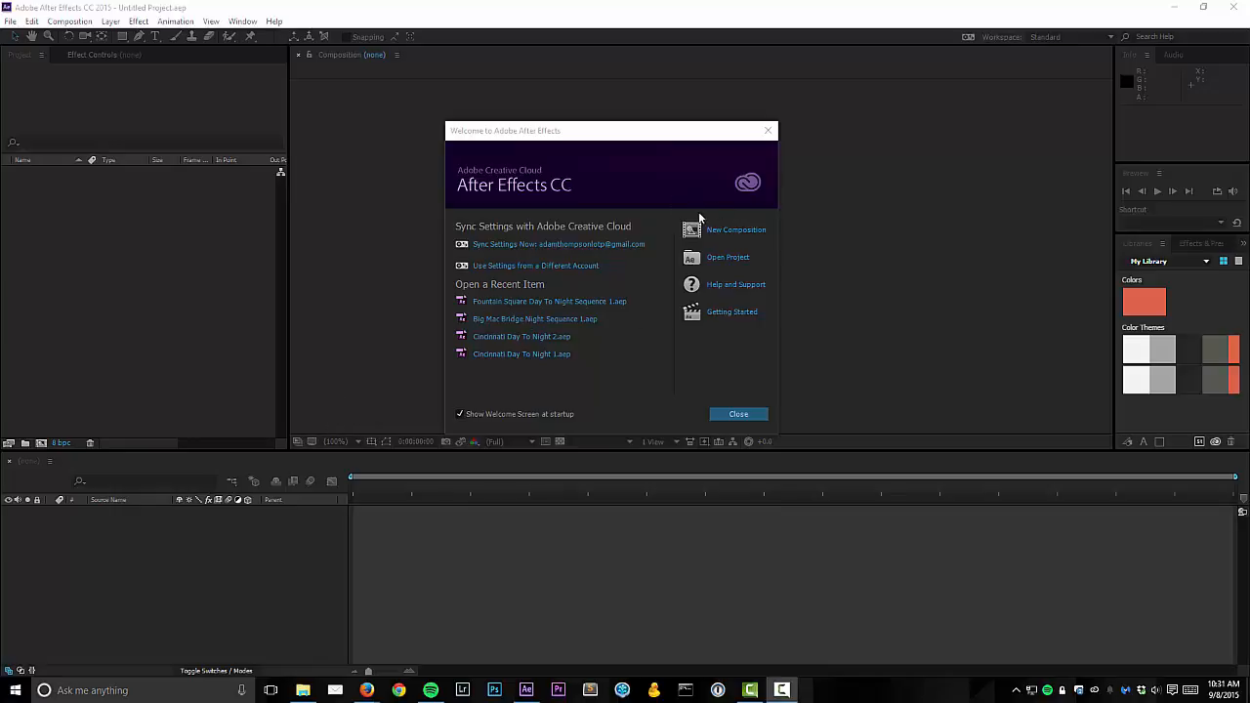
pyautogui.click(532, 131)
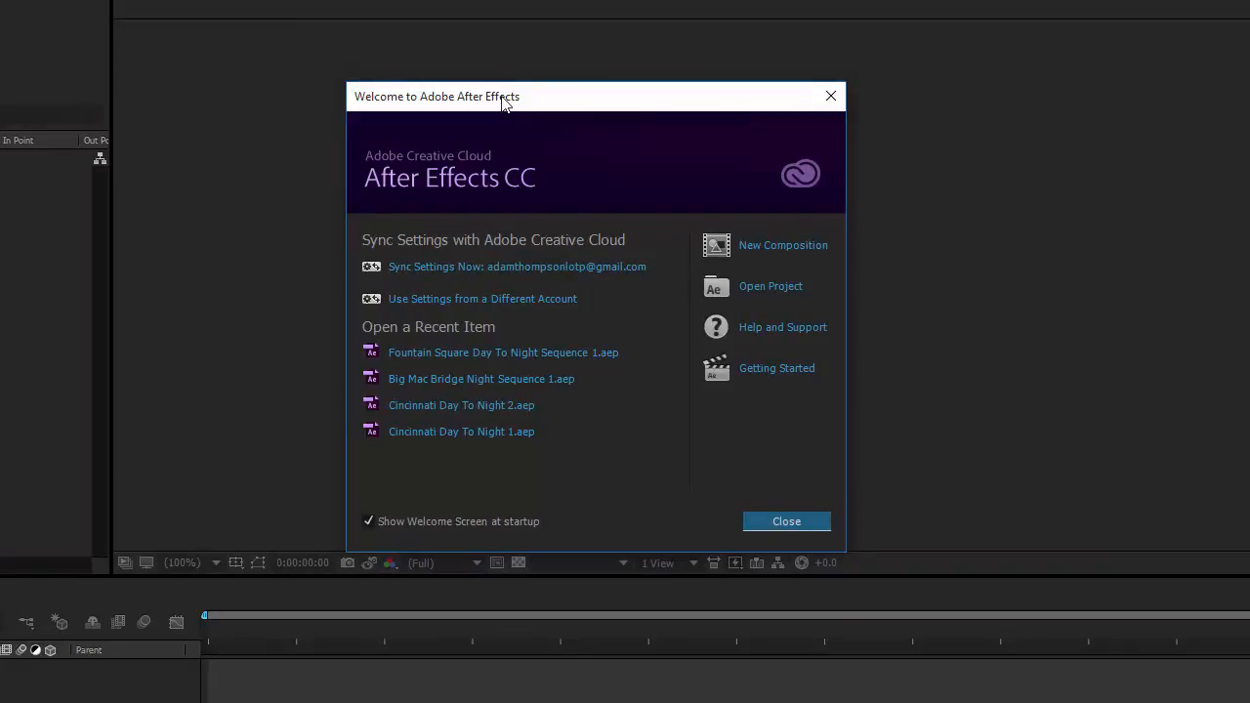
pyautogui.moveTo(502, 97); pyautogui.dragTo(473, 54)
pyautogui.click(739, 206)
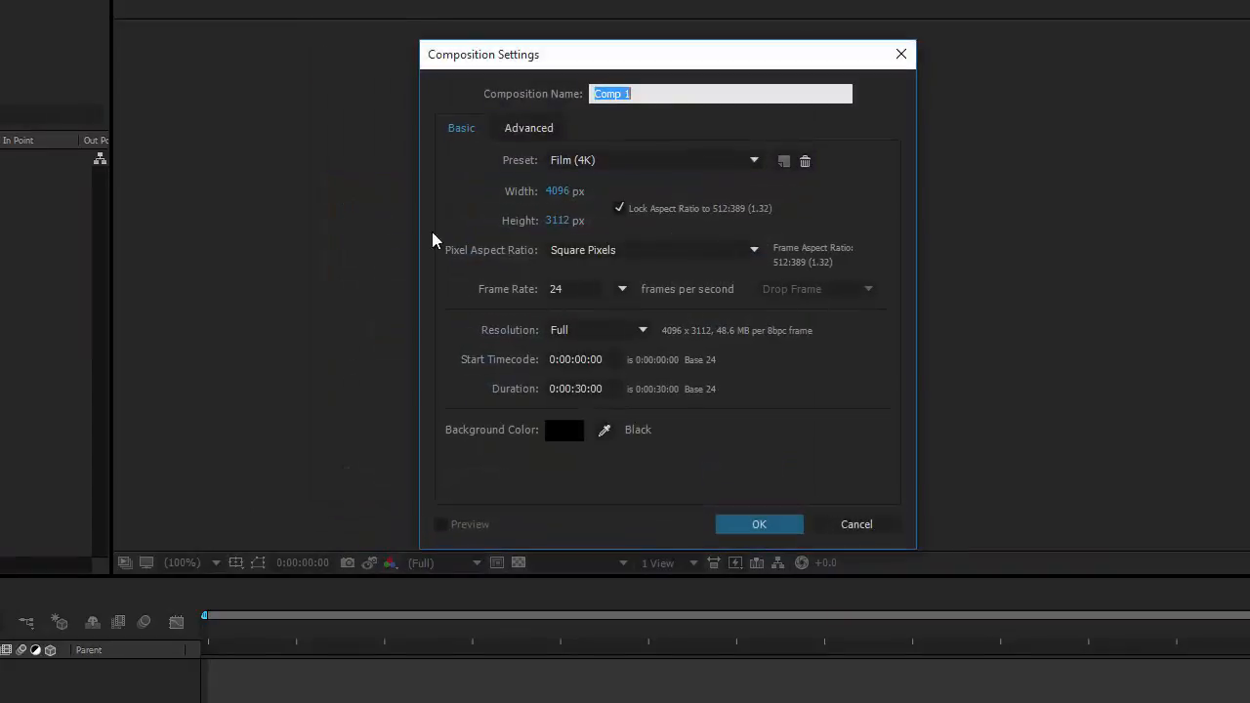
pyautogui.click(857, 525)
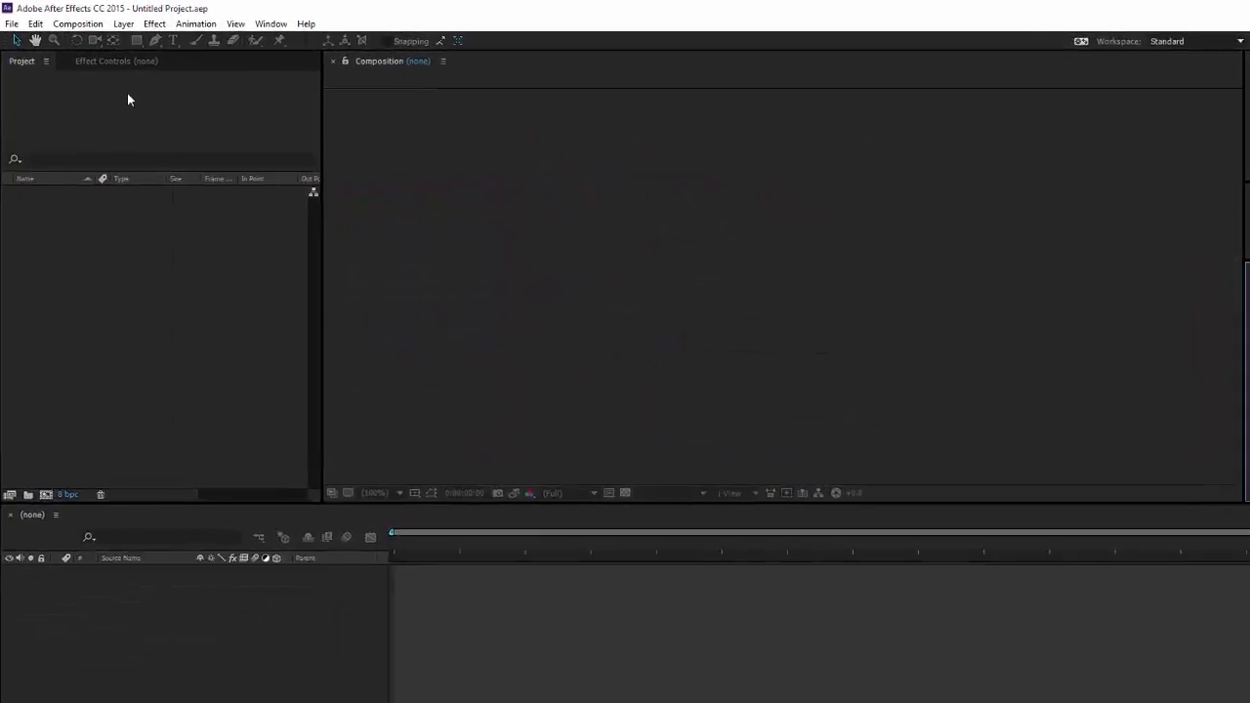
# Start a new composition and name it "Example Timelapse"
pyautogui.click(84, 26)
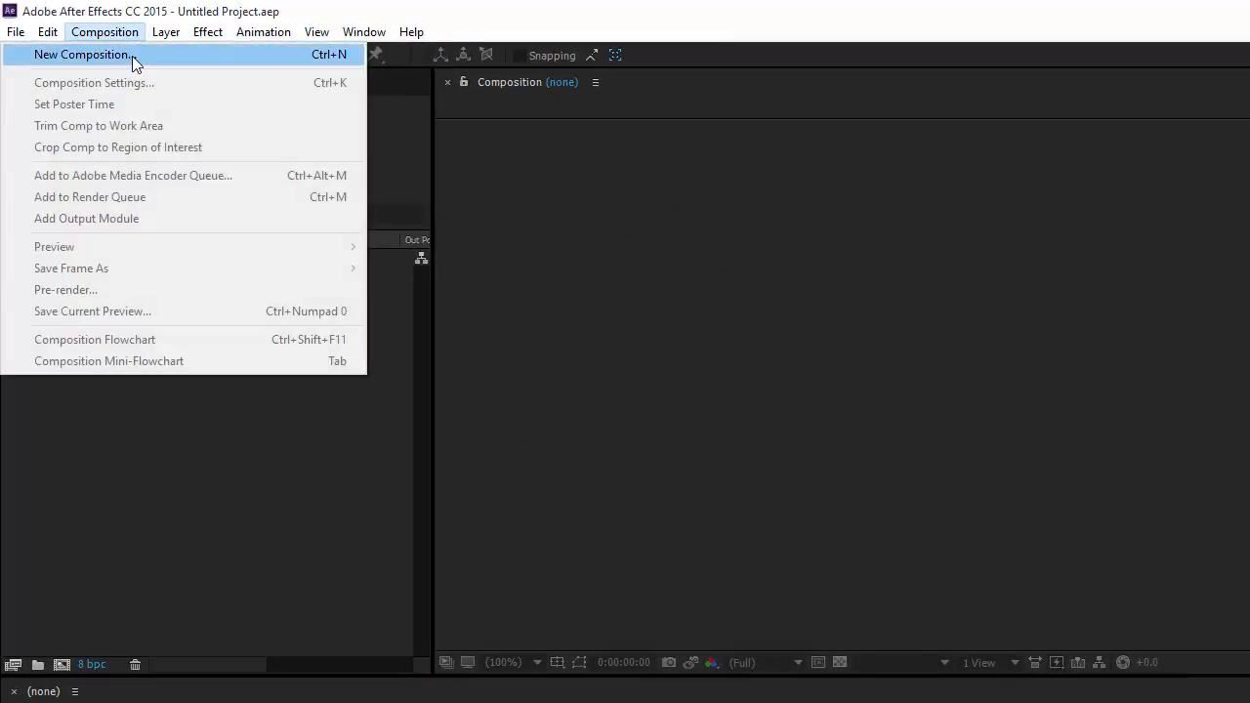
pyautogui.click(133, 58)
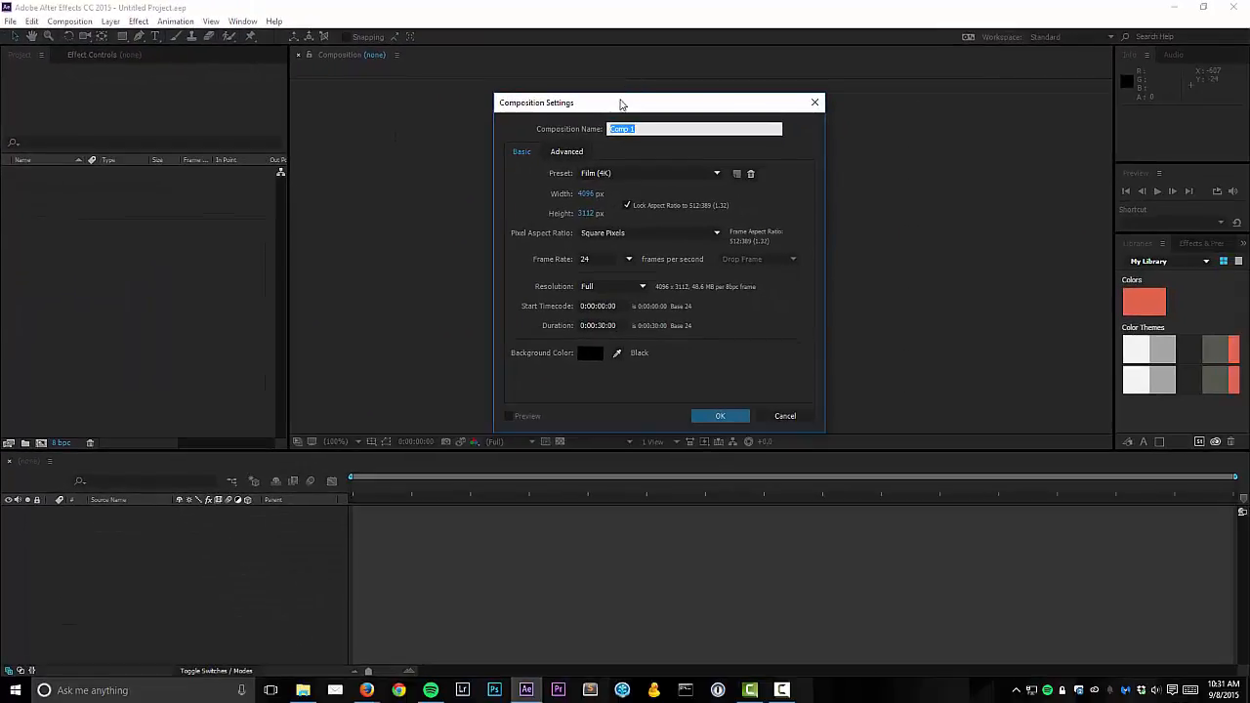
pyautogui.moveTo(626, 105)
pyautogui.mouseDown()
pyautogui.moveTo(564, 89)
pyautogui.moveTo(623, 89)
pyautogui.moveTo(612, 105)
pyautogui.mouseUp()
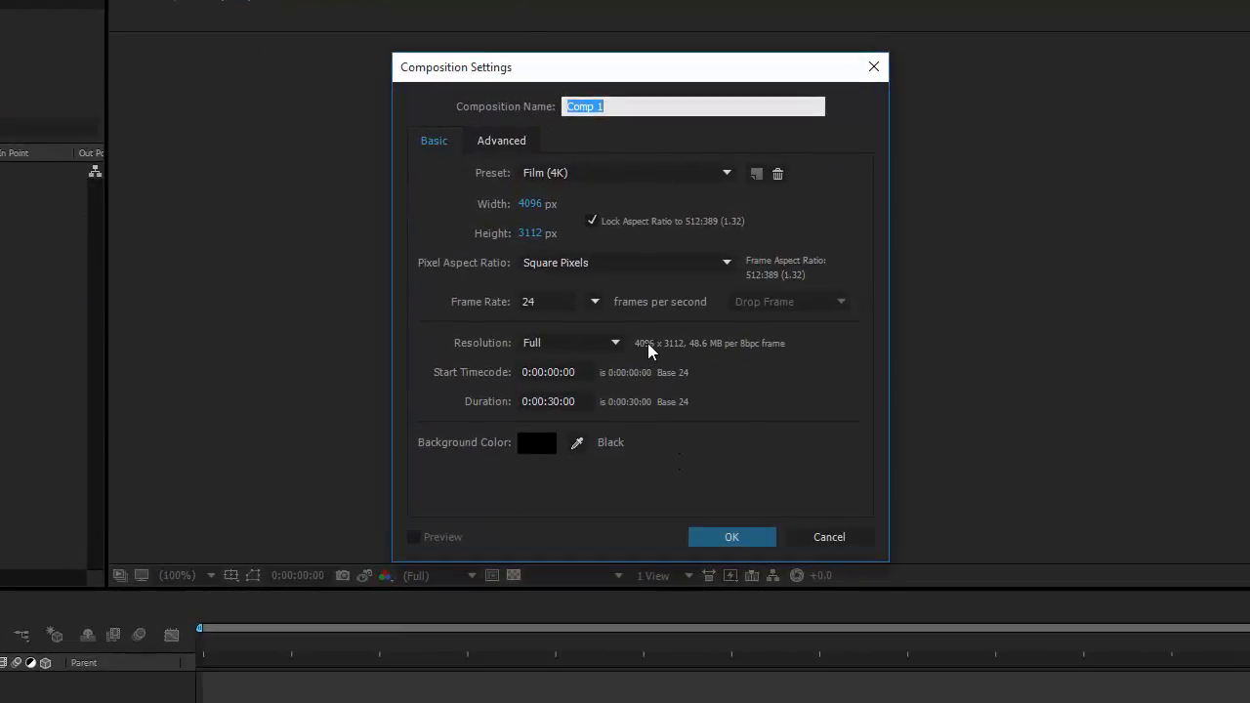
pyautogui.click(659, 120)
pyautogui.moveTo(662, 112); pyautogui.dragTo(464, 89)
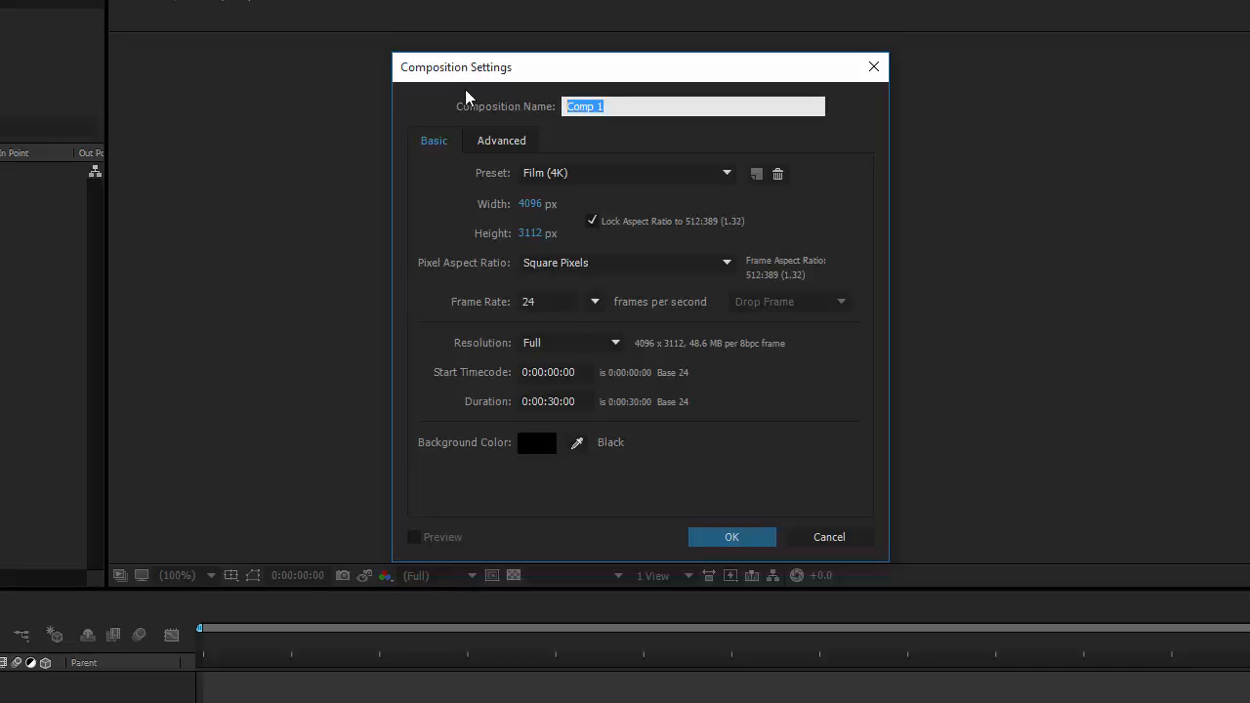
pyautogui.write('Example Timelapse')
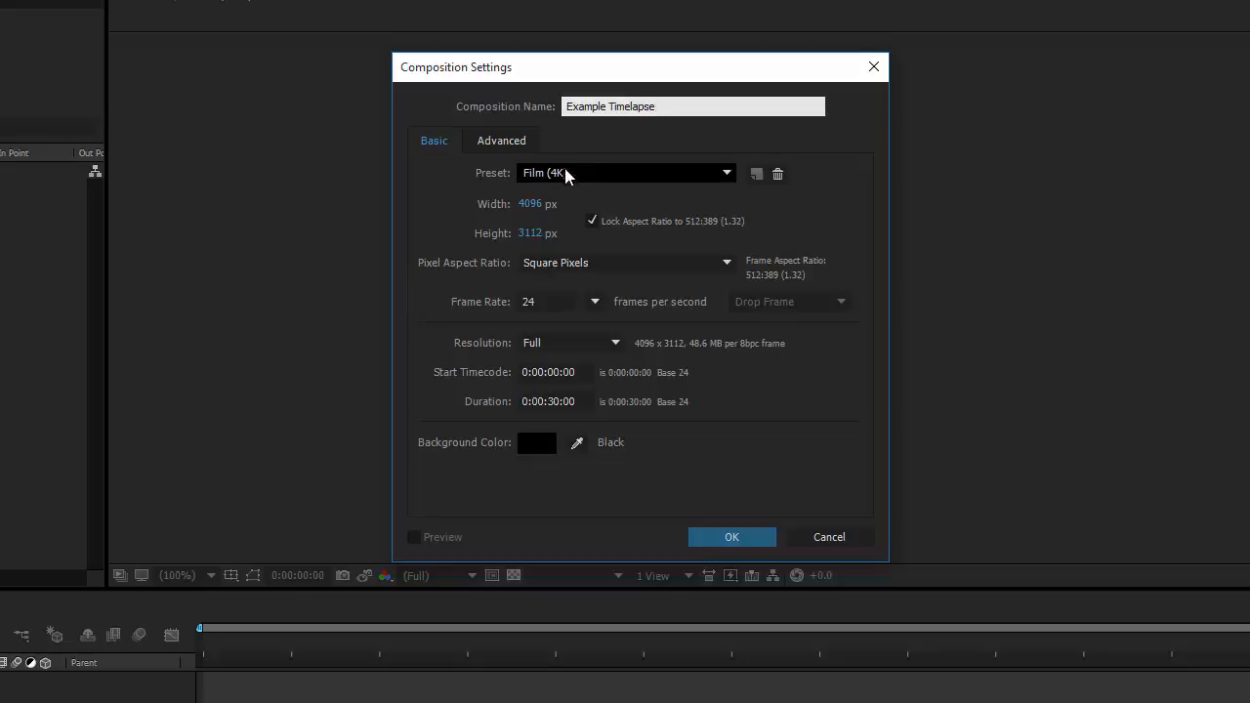
# Create the composition with the Film (4K) preset at 24 frames per second
pyautogui.click(607, 168)
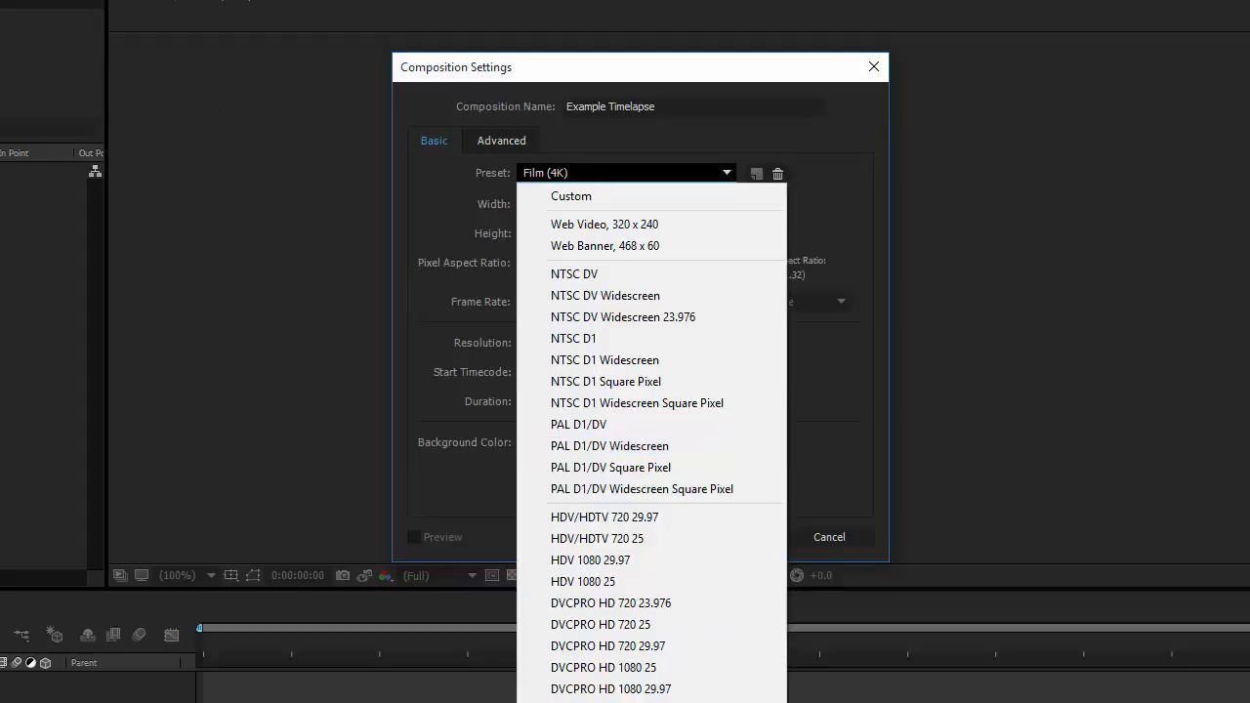
pyautogui.click(678, 75)
pyautogui.moveTo(678, 75); pyautogui.dragTo(678, 34)
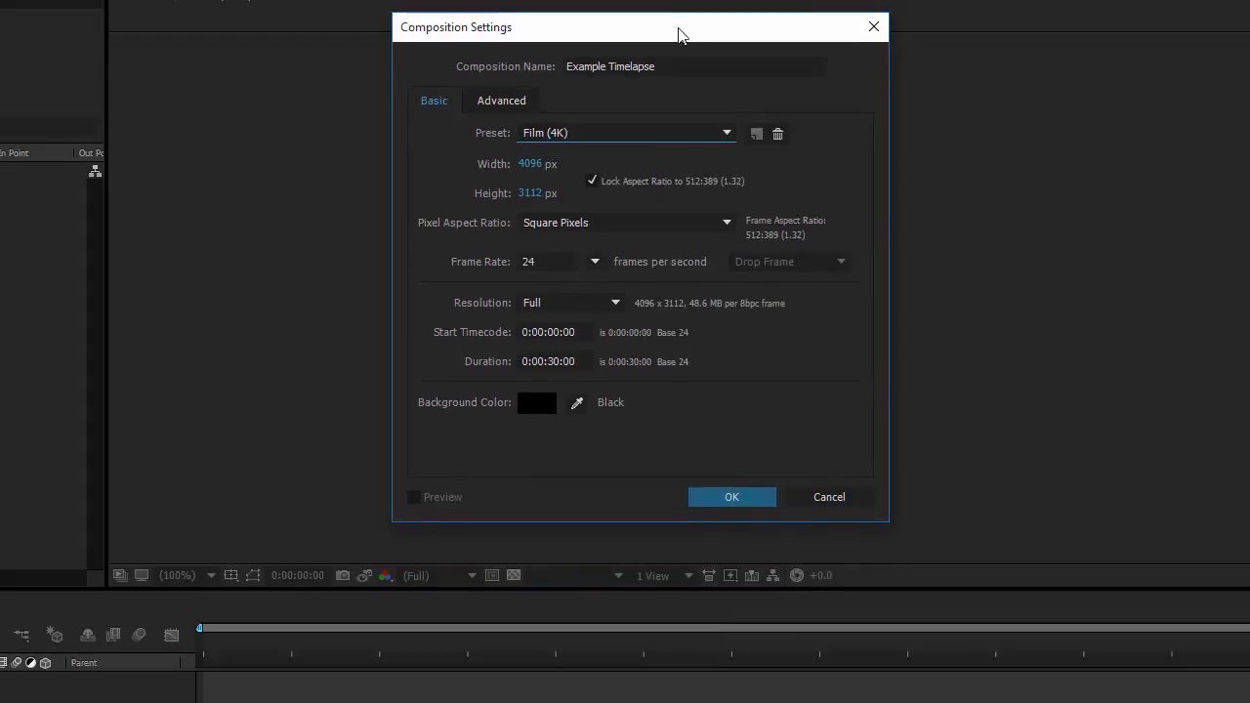
pyautogui.moveTo(552, 258); pyautogui.dragTo(511, 262)
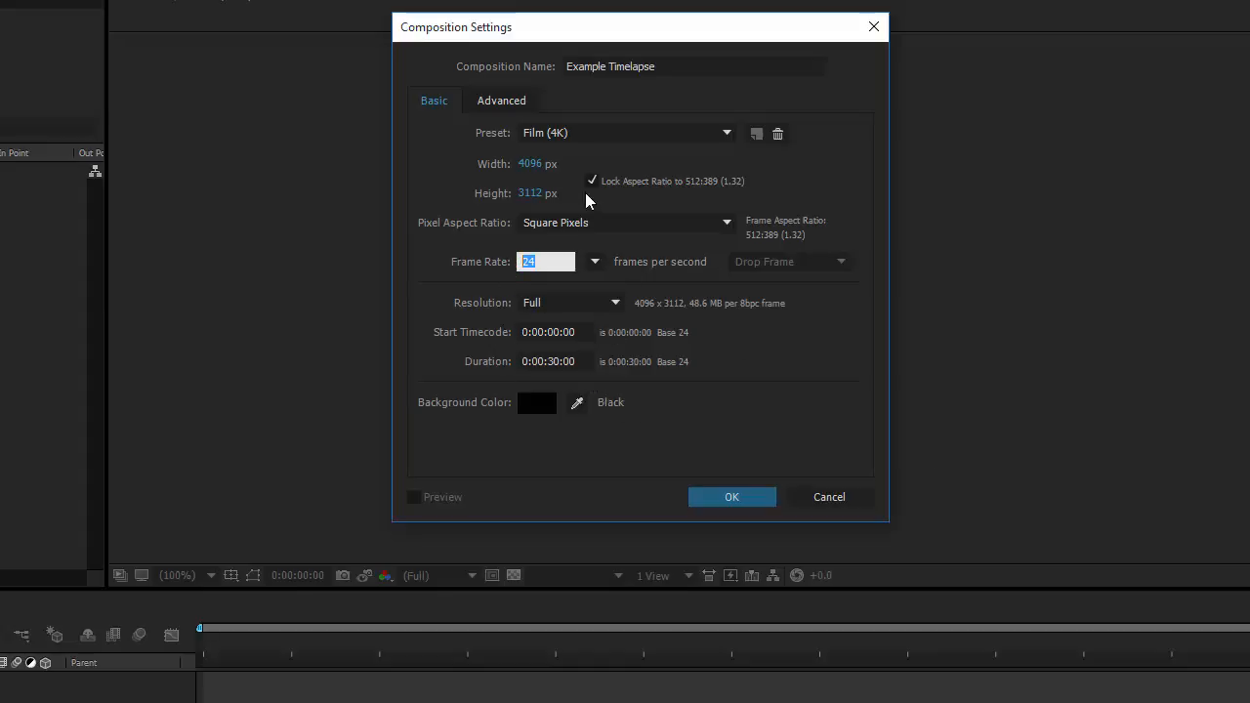
pyautogui.click(733, 500)
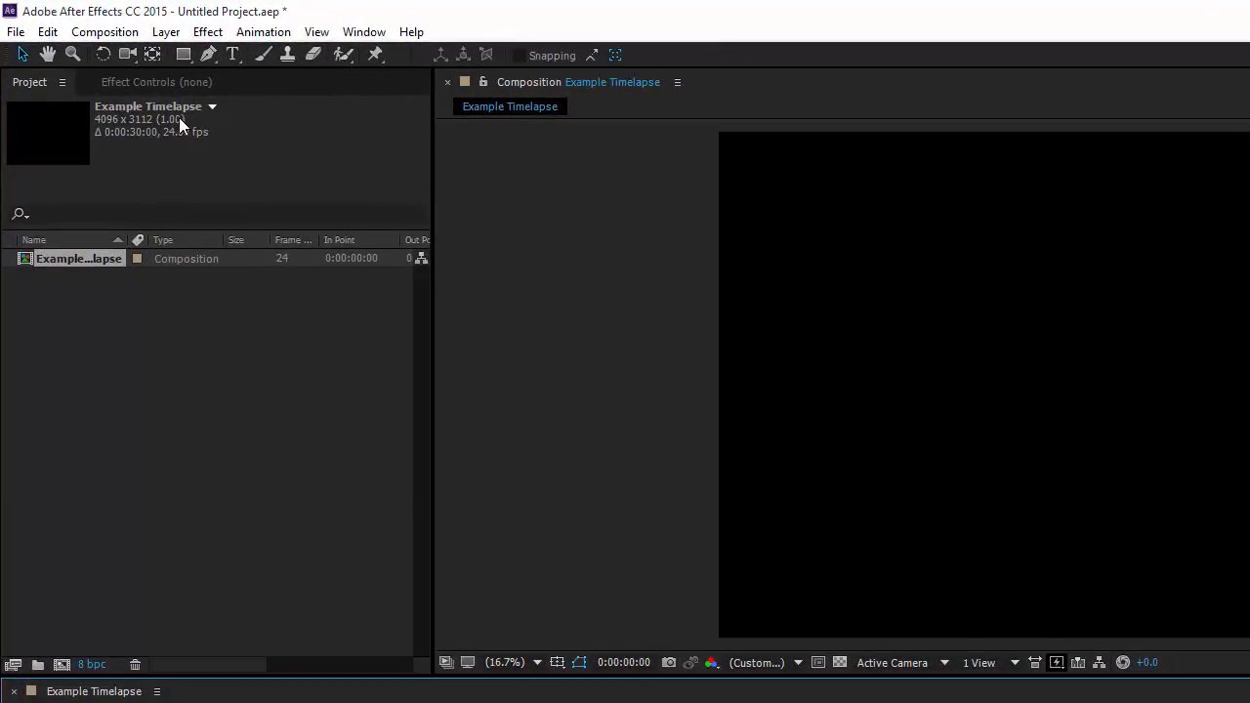
# Import the photos starting at IMG_2769 as a Camera Raw Sequence, accept their raw settings, and add the sequence to the Example Timelapse timeline
pyautogui.click(15, 35)
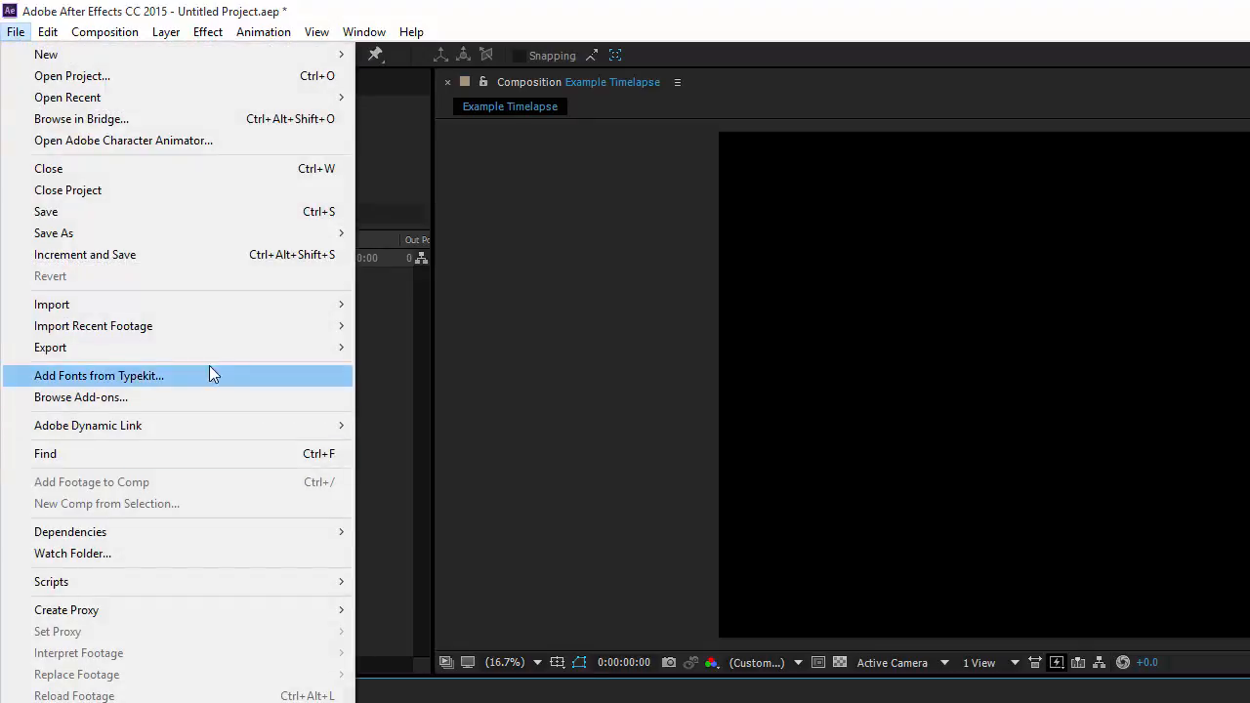
pyautogui.moveTo(208, 308)
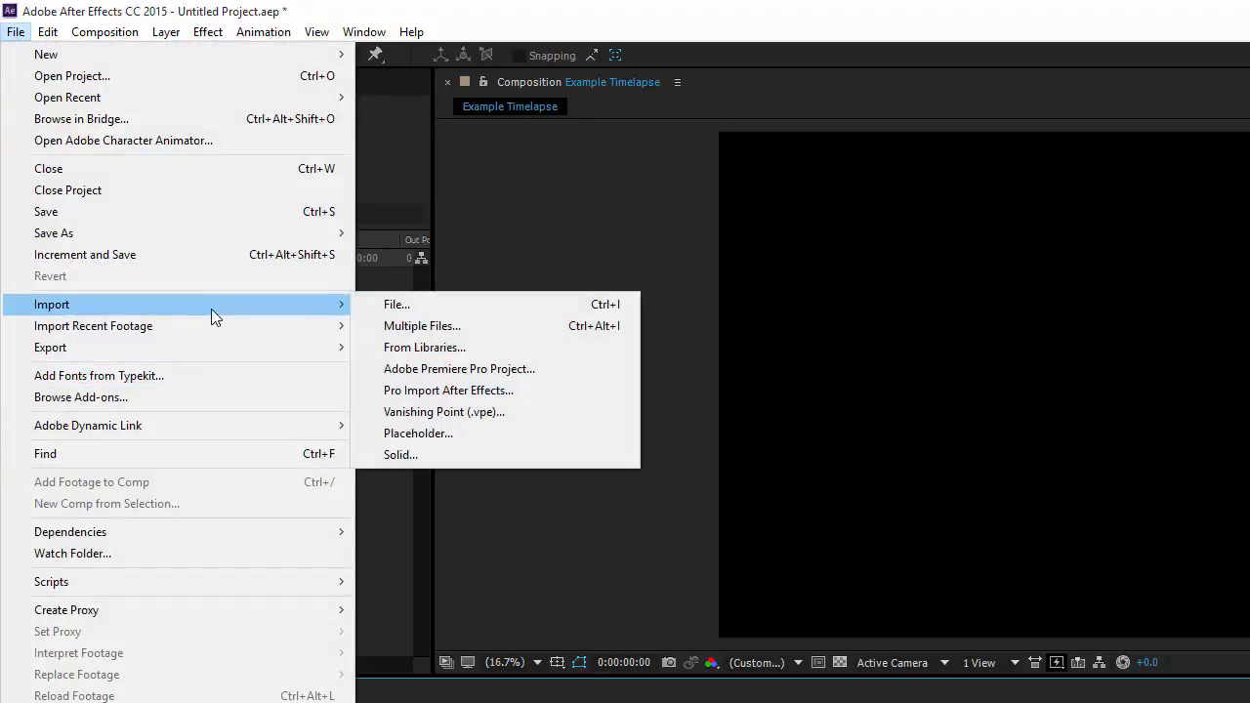
pyautogui.click(559, 316)
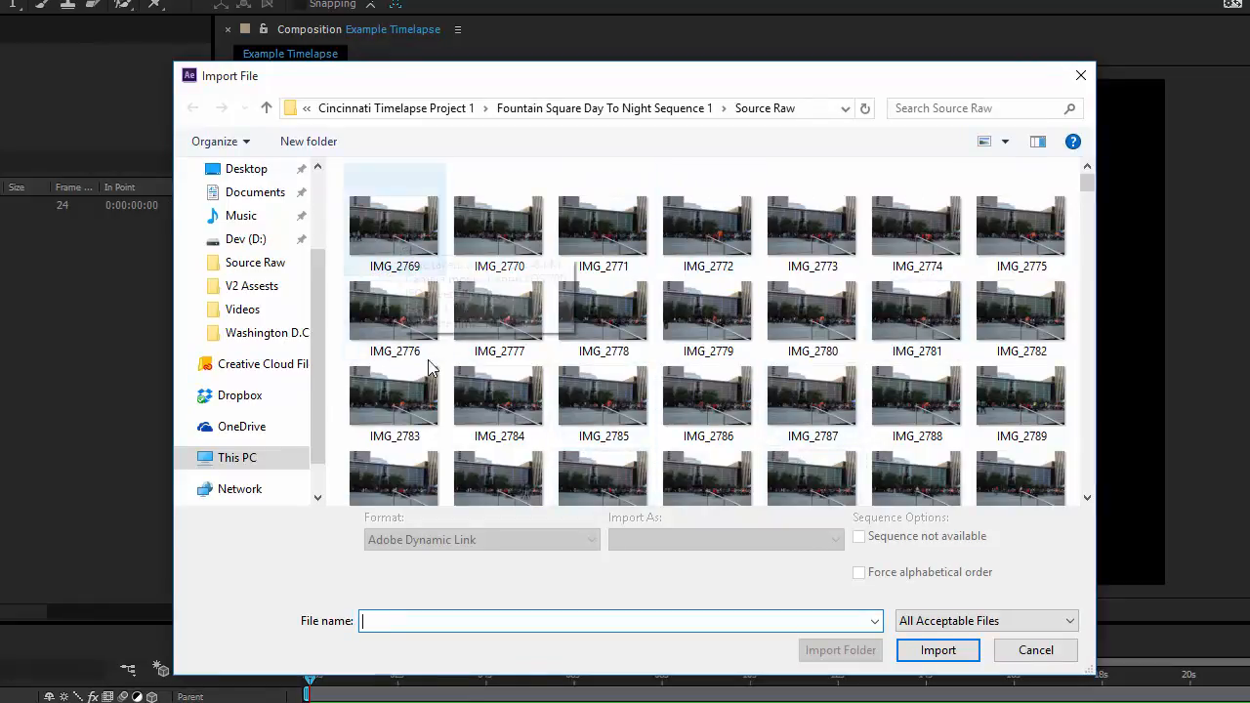
pyautogui.click(427, 240)
pyautogui.click(427, 244)
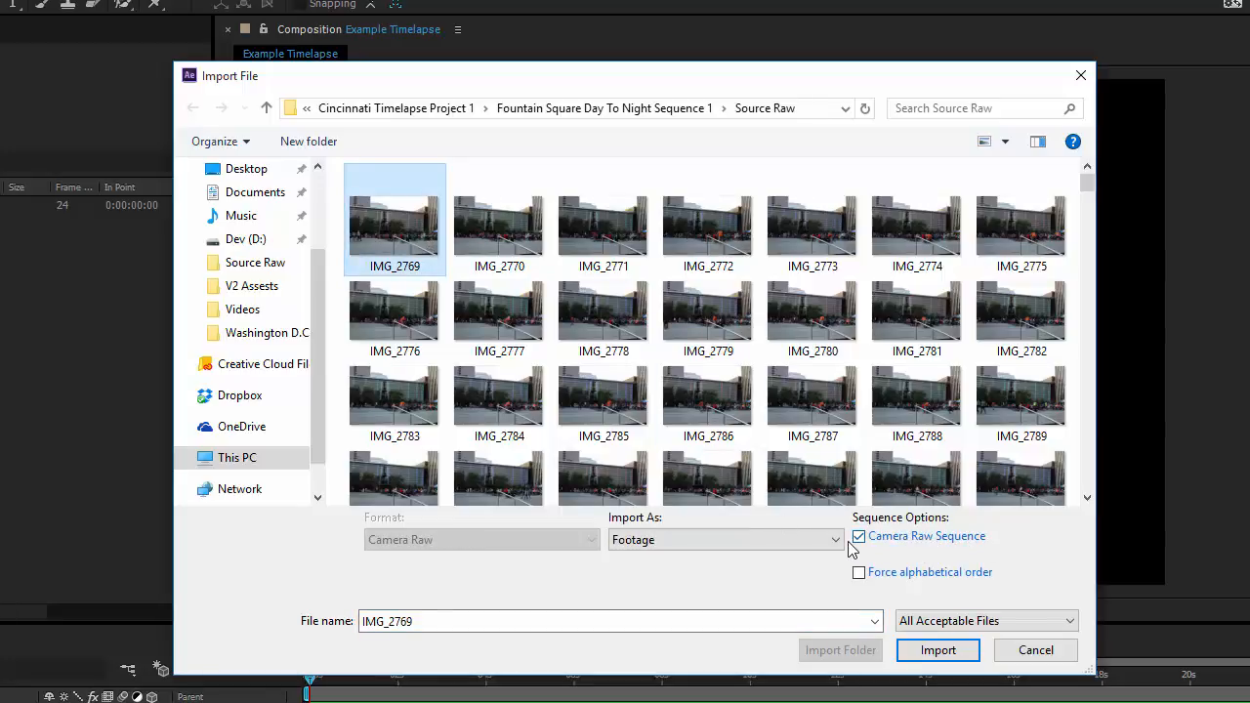
pyautogui.click(936, 647)
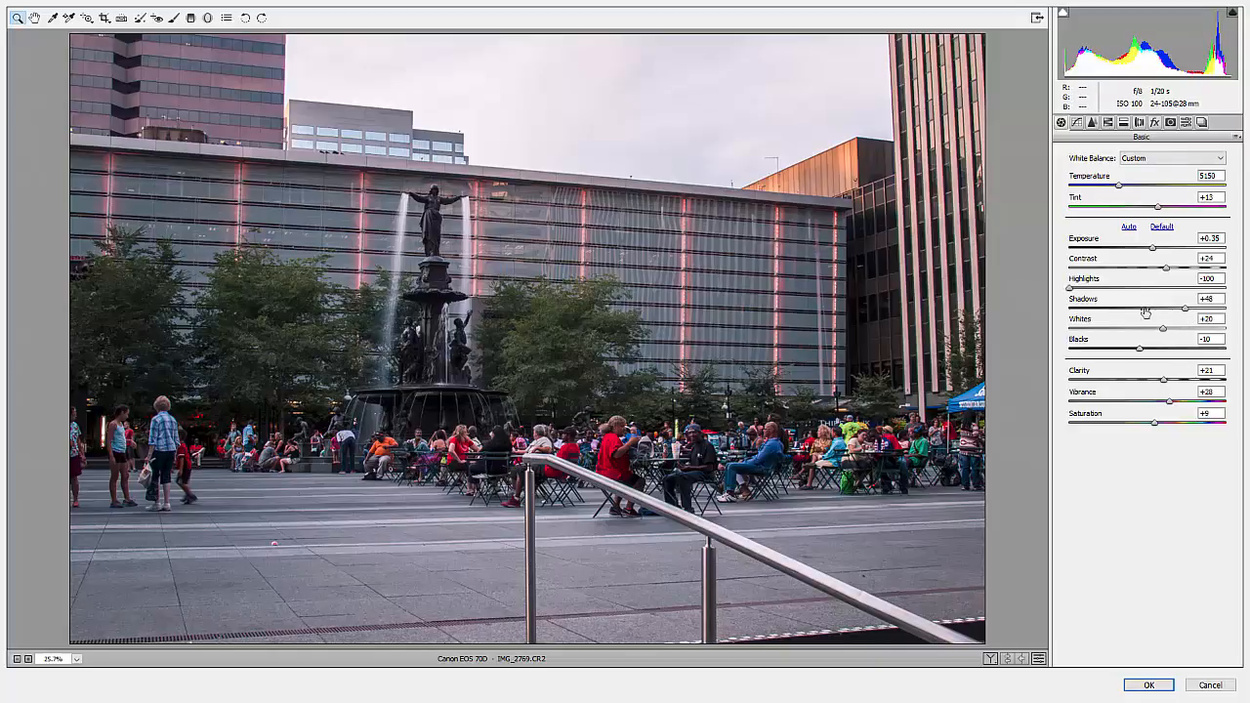
pyautogui.click(1149, 686)
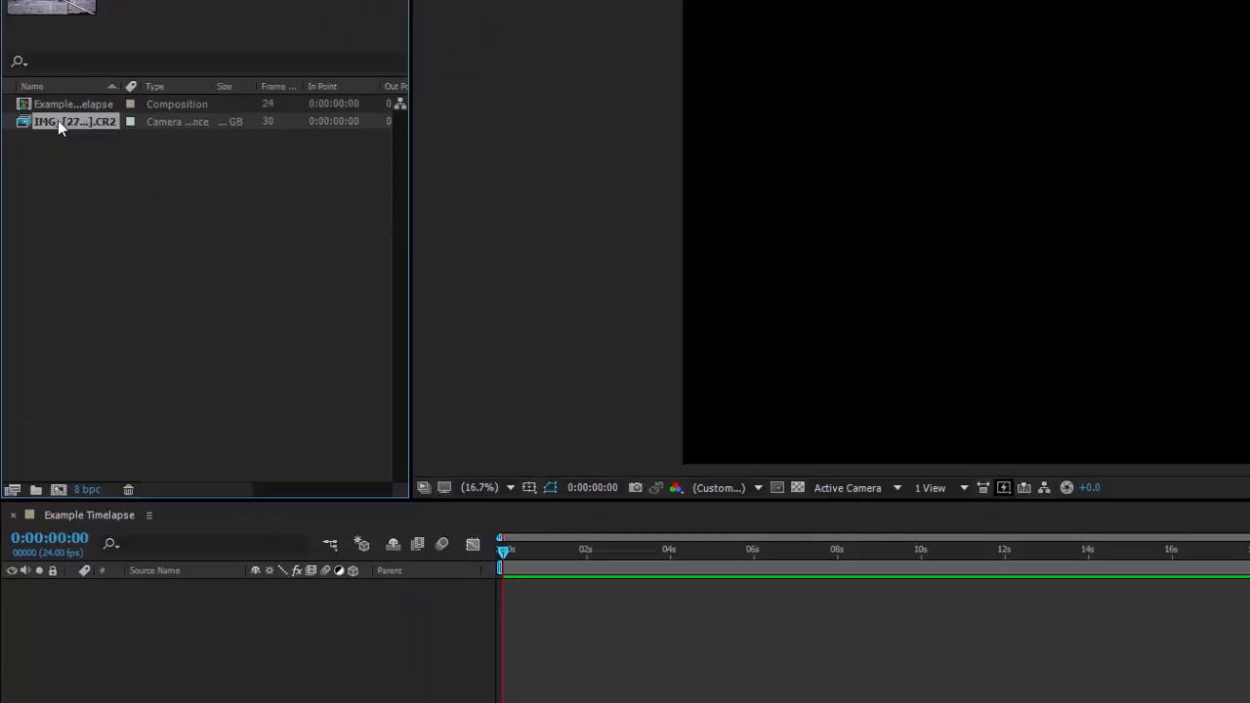
pyautogui.moveTo(39, 121); pyautogui.dragTo(66, 625)
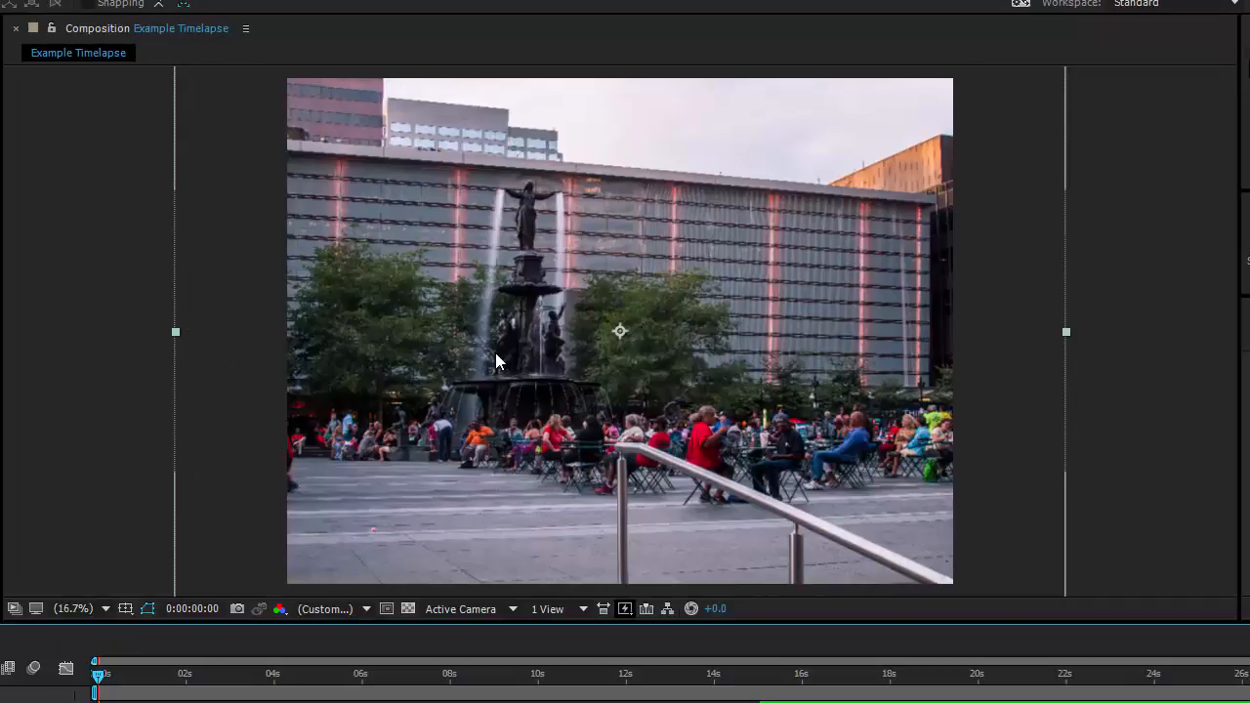
# Fit the image sequence layer to the composition height and shift it slightly to the right within the frame
pyautogui.rightClick(450, 207)
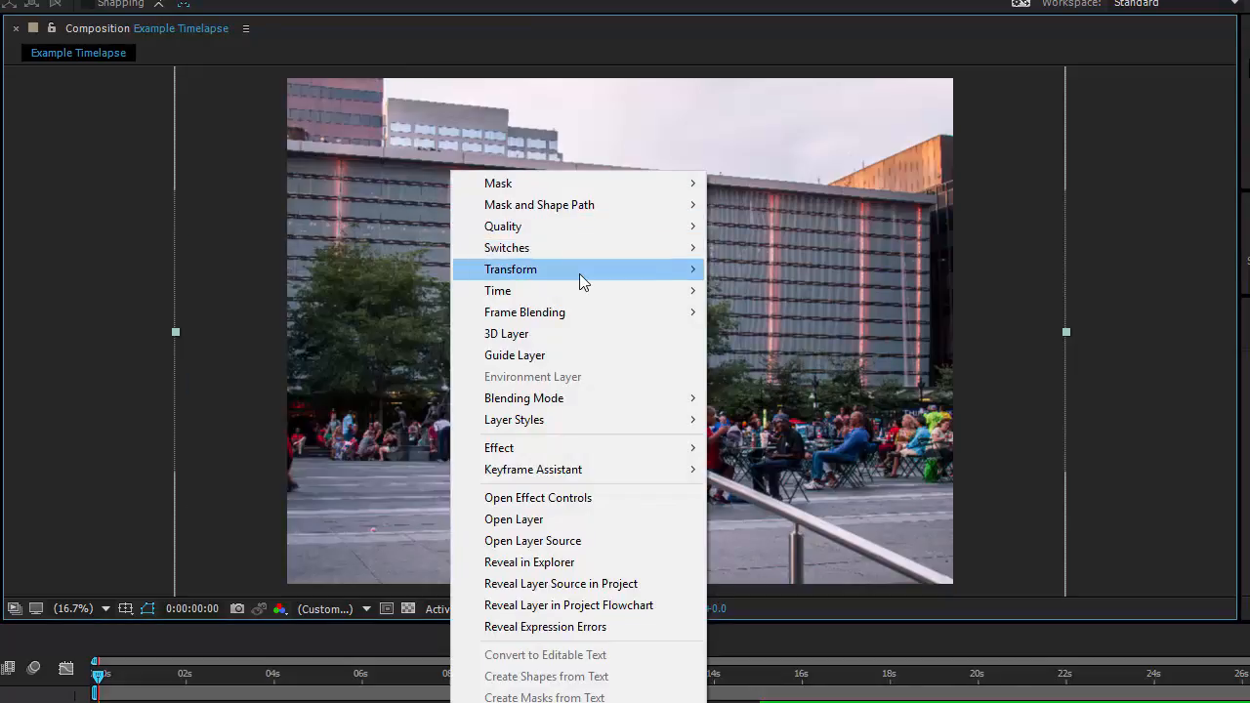
pyautogui.moveTo(579, 273)
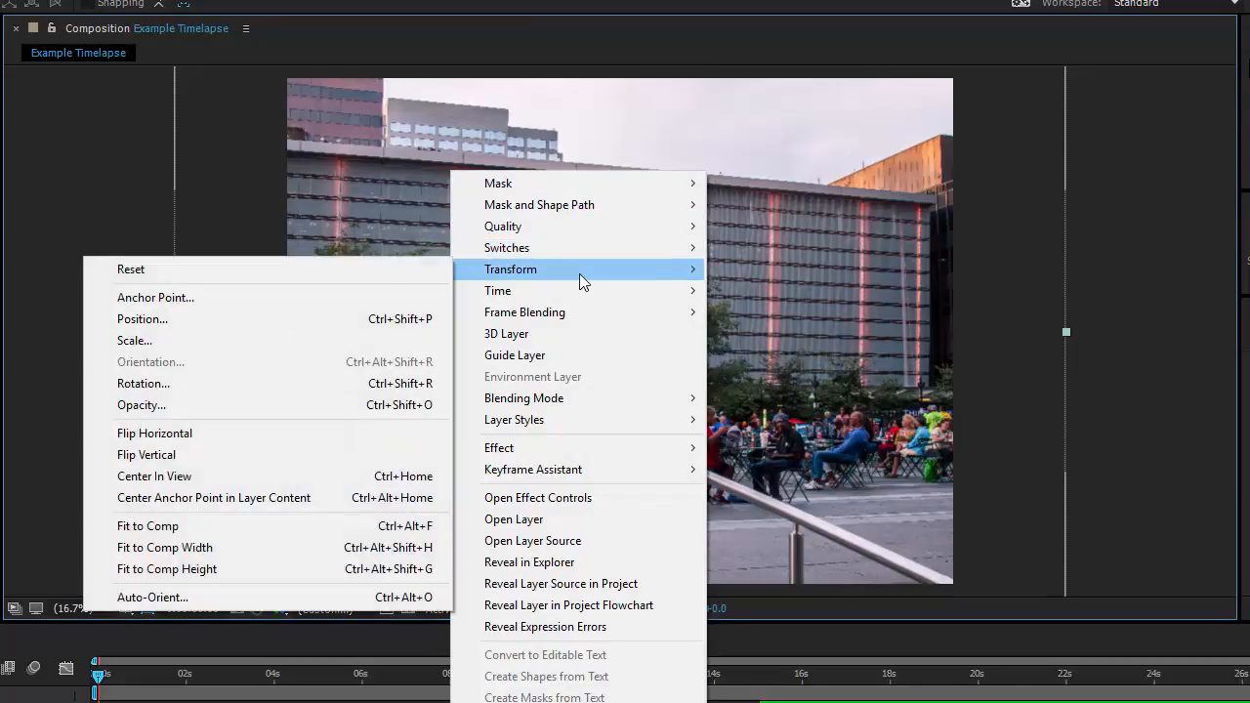
pyautogui.click(250, 576)
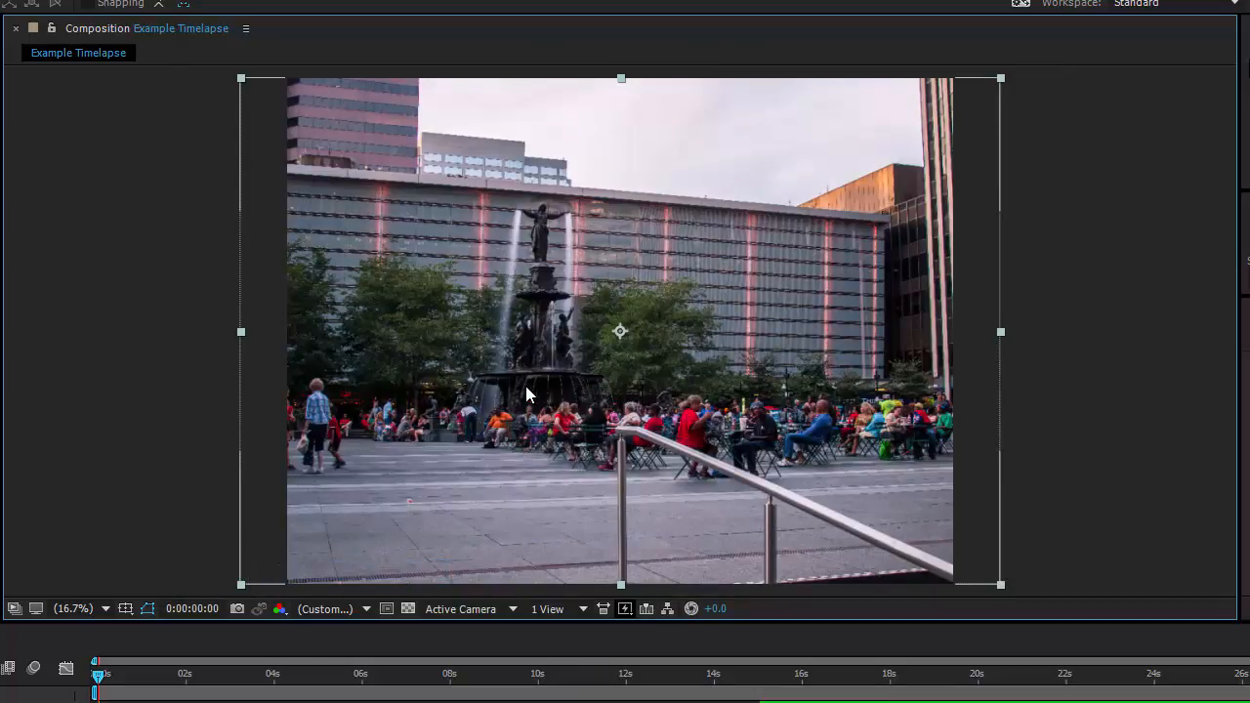
pyautogui.moveTo(488, 378); pyautogui.dragTo(504, 382)
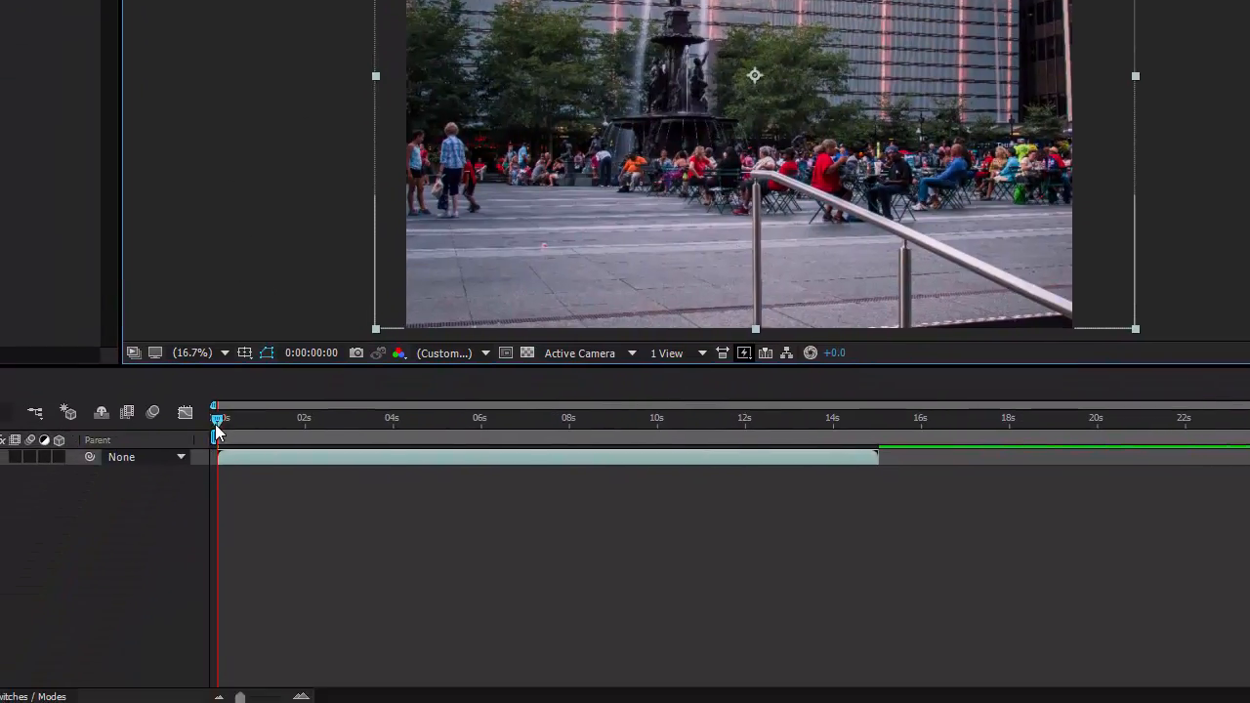
# Set the work area from the start of the timeline to the clip's end at 0:00:15:01, and return the playhead to the start
pyautogui.moveTo(217, 424)
pyautogui.mouseDown()
pyautogui.moveTo(227, 420)
pyautogui.moveTo(196, 417)
pyautogui.mouseUp()
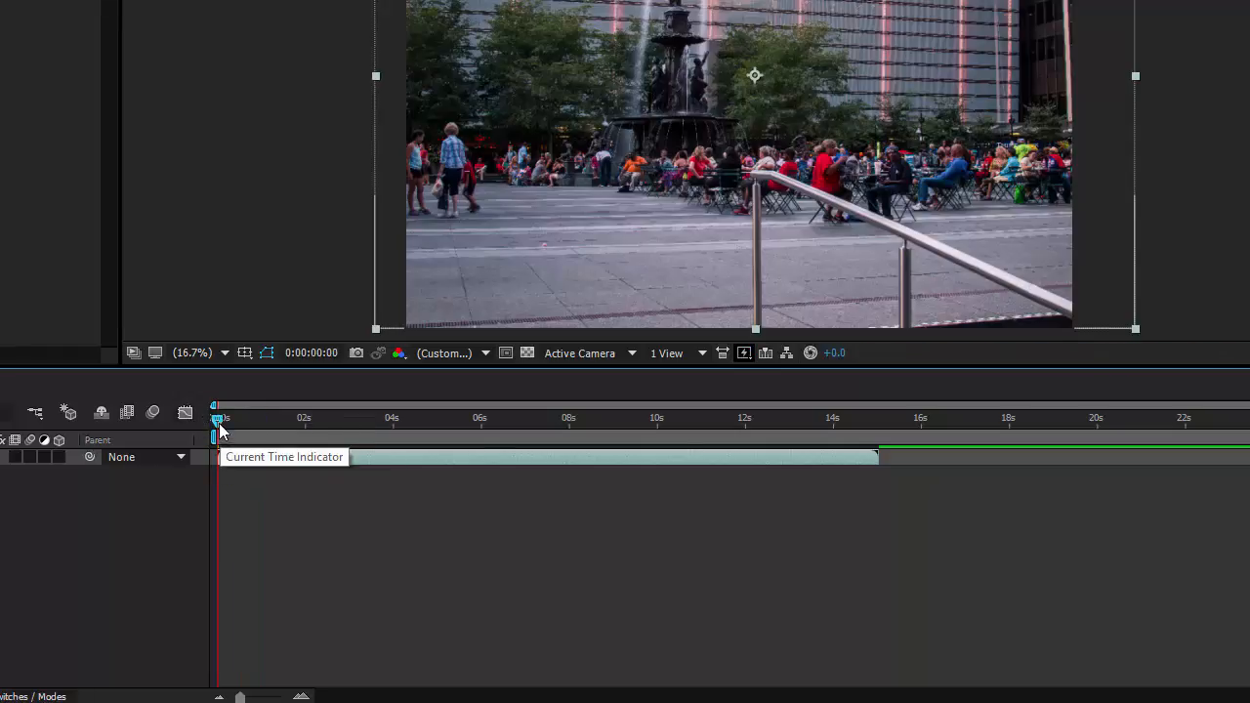
pyautogui.moveTo(220, 426); pyautogui.dragTo(157, 425)
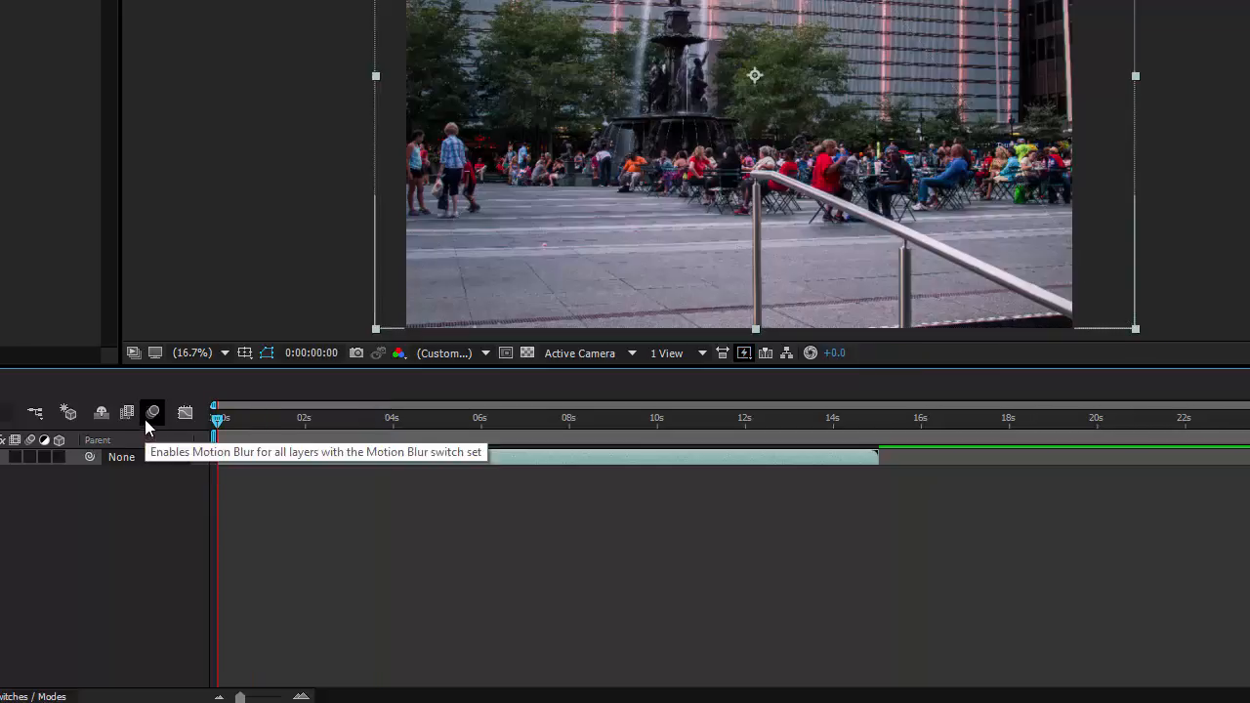
pyautogui.press('b')
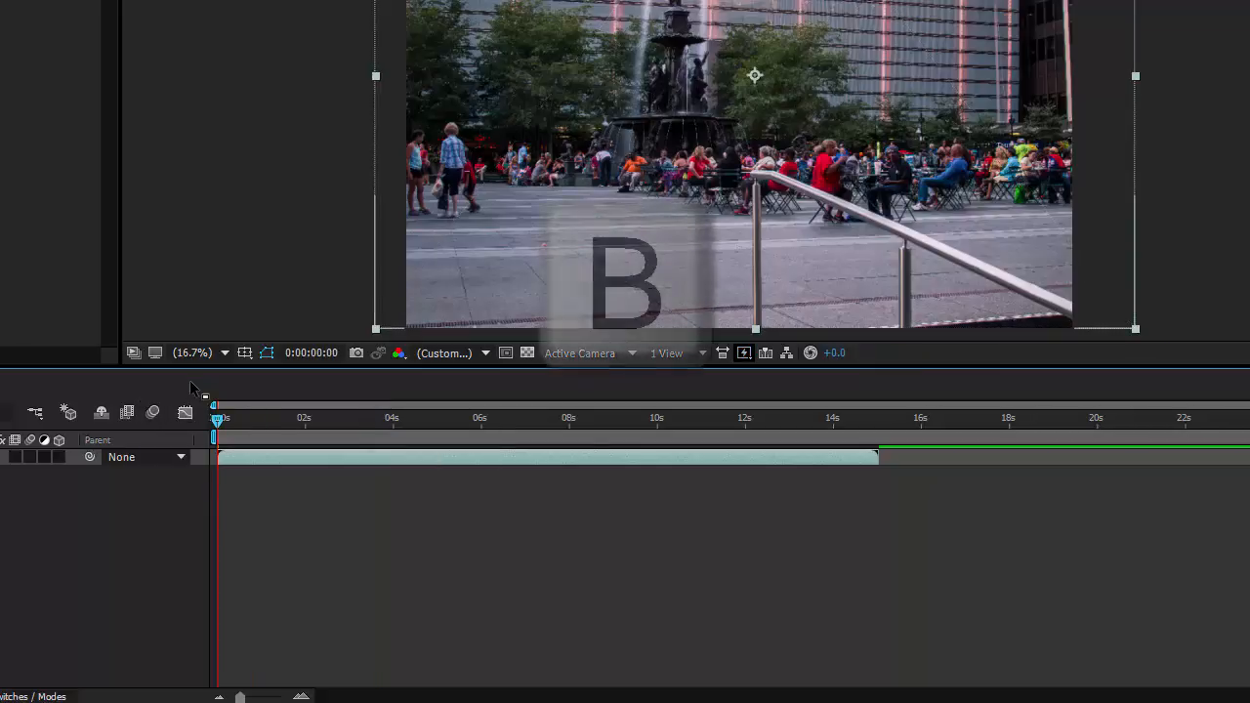
pyautogui.moveTo(218, 419); pyautogui.dragTo(882, 436)
pyautogui.press('n')
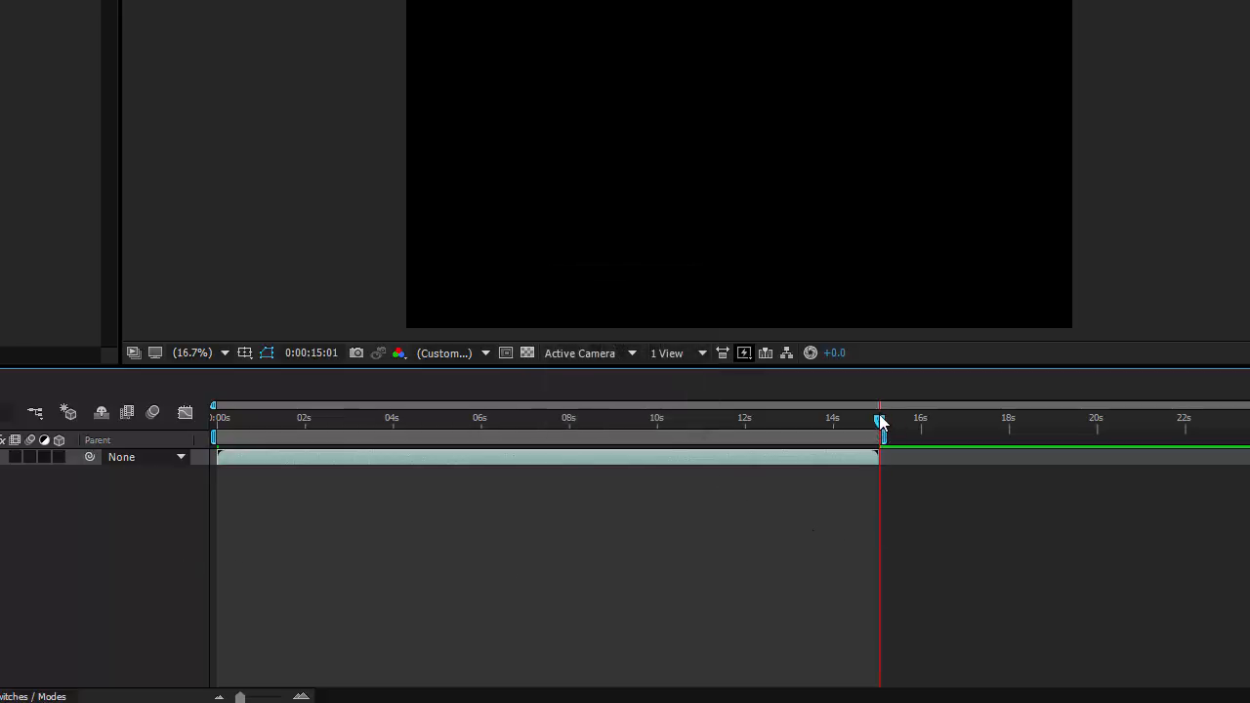
pyautogui.moveTo(879, 421); pyautogui.dragTo(860, 423)
pyautogui.moveTo(778, 426); pyautogui.dragTo(185, 411)
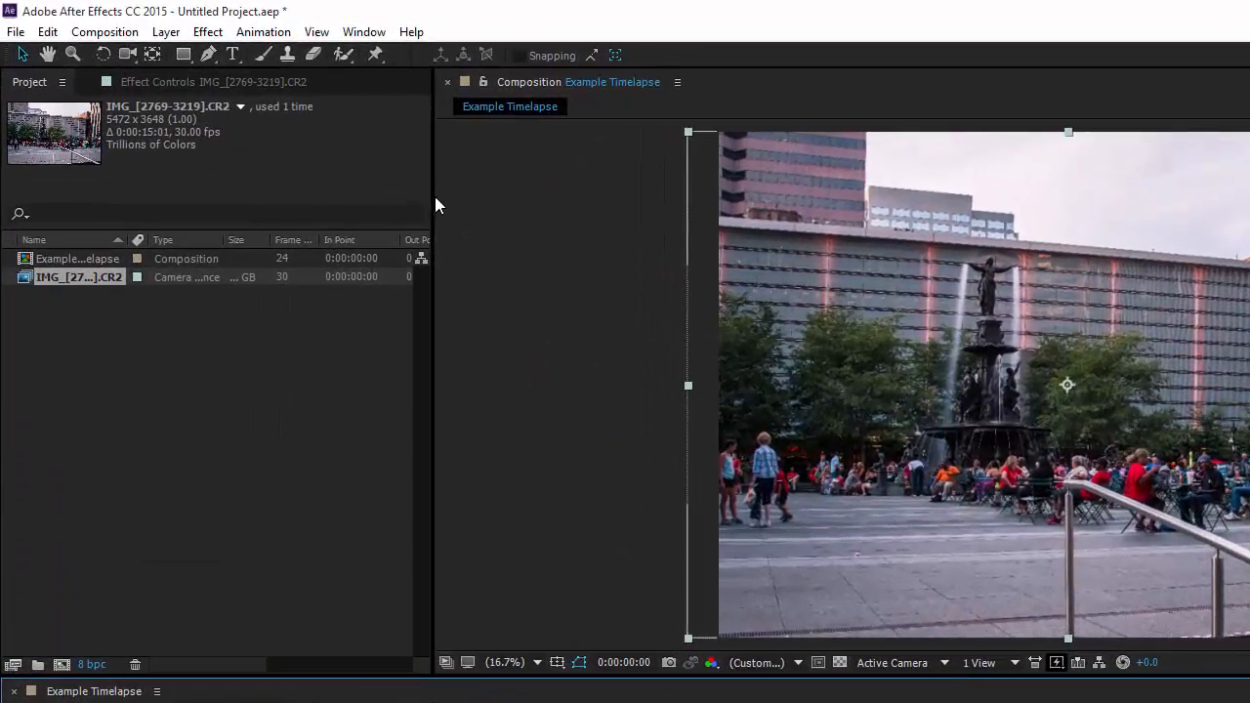
# Send the Example Timelapse composition to the Adobe Media Encoder queue for export
pyautogui.click(16, 31)
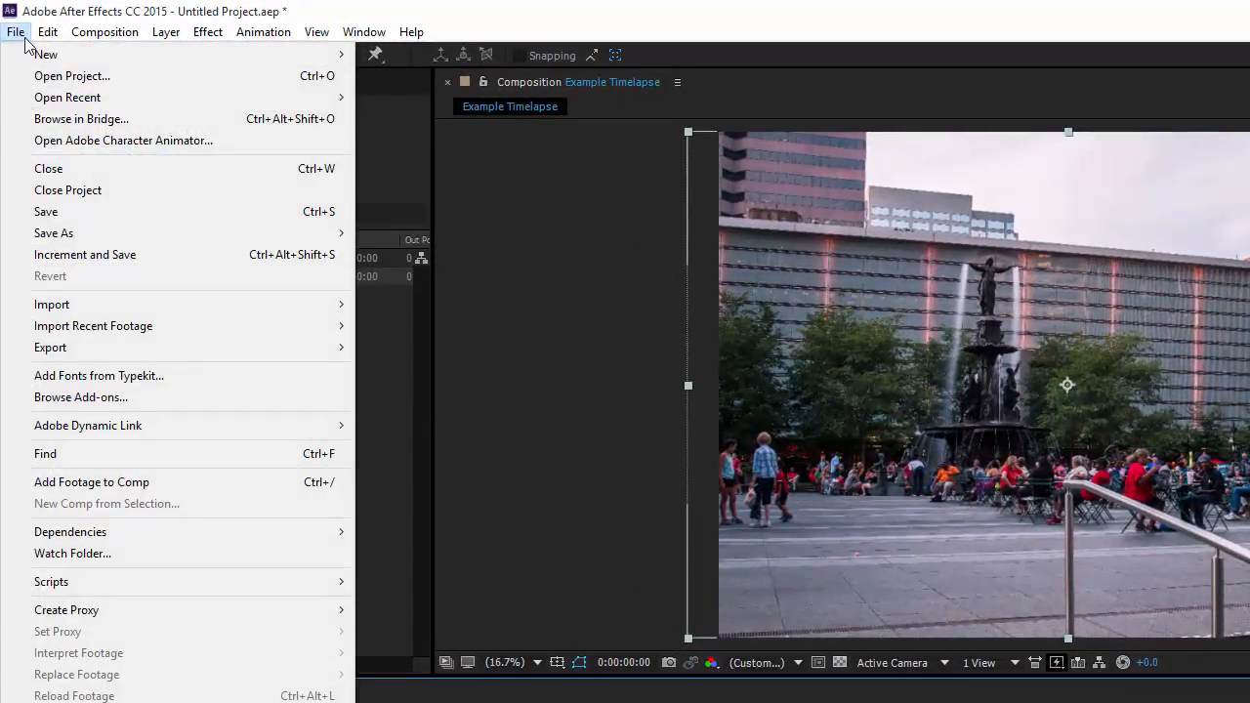
pyautogui.moveTo(156, 351)
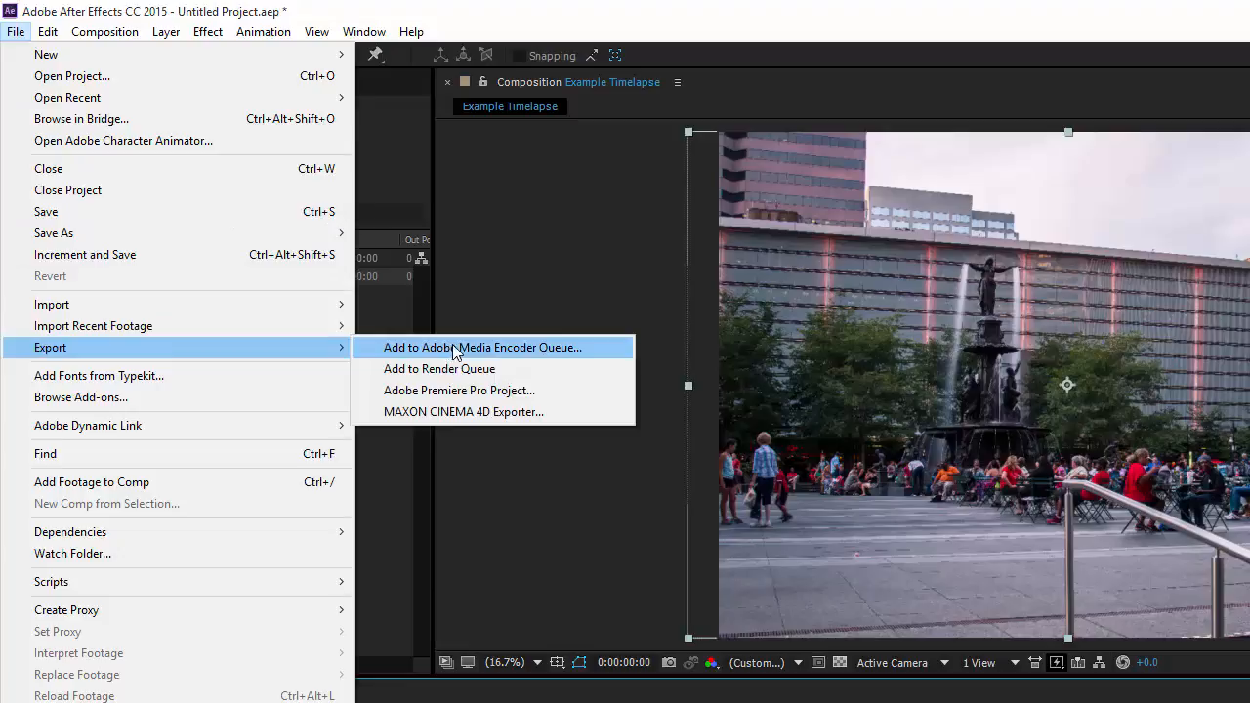
pyautogui.click(557, 353)
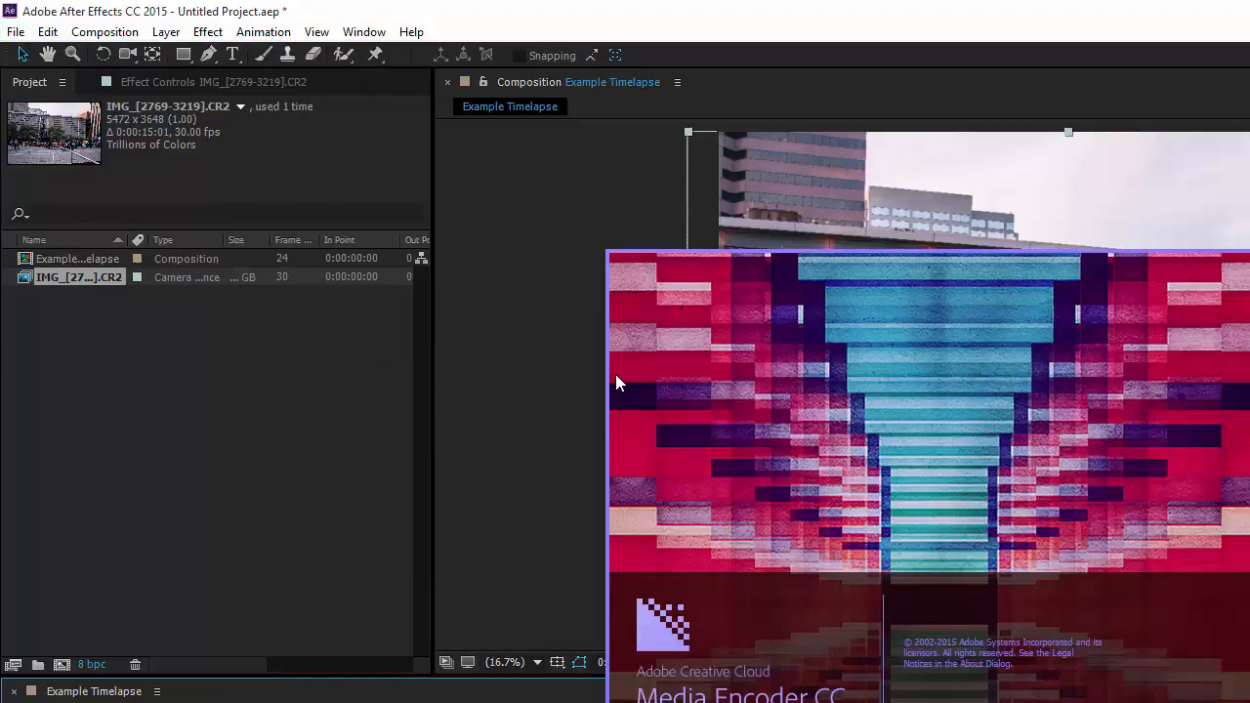